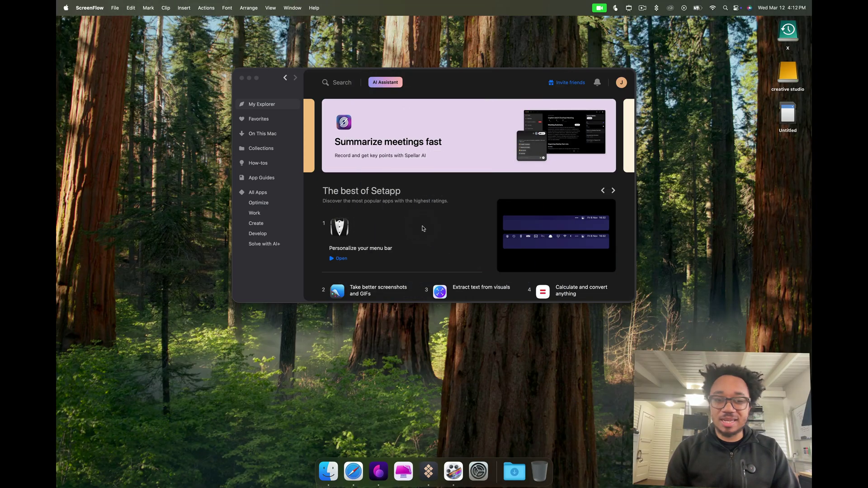
# Step: Scroll through The best of Setapp list on My Explorer and back to the top
pyautogui.scroll(-5, 422, 228)
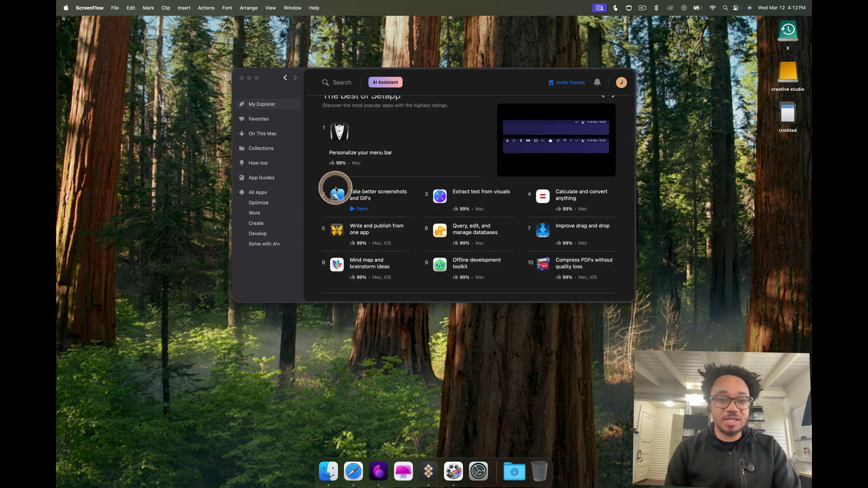
pyautogui.scroll(5, 341, 190)
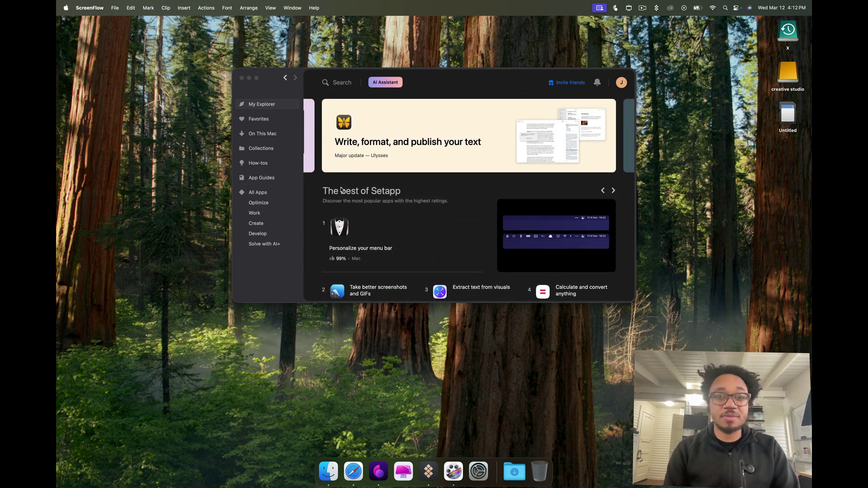
# Step: Search 'Spark', then open the Spark Mail page from the Collections AI toolkit row
pyautogui.click(345, 79)
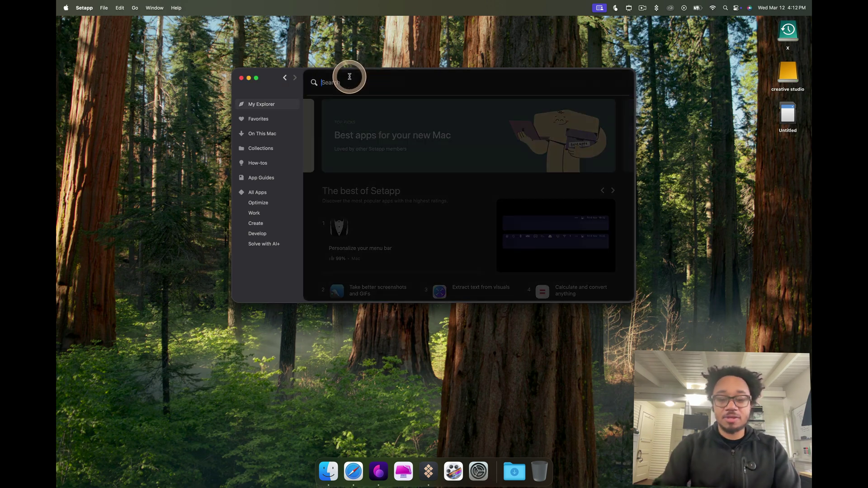
pyautogui.write('Spark')
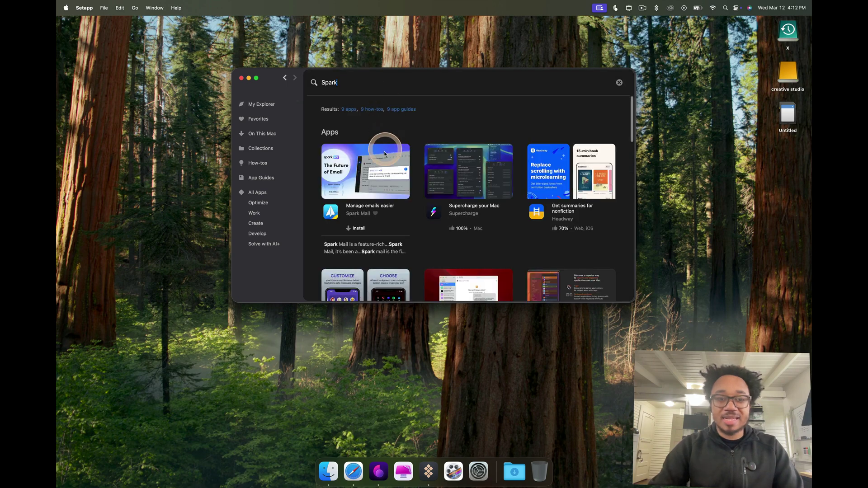
pyautogui.click(269, 151)
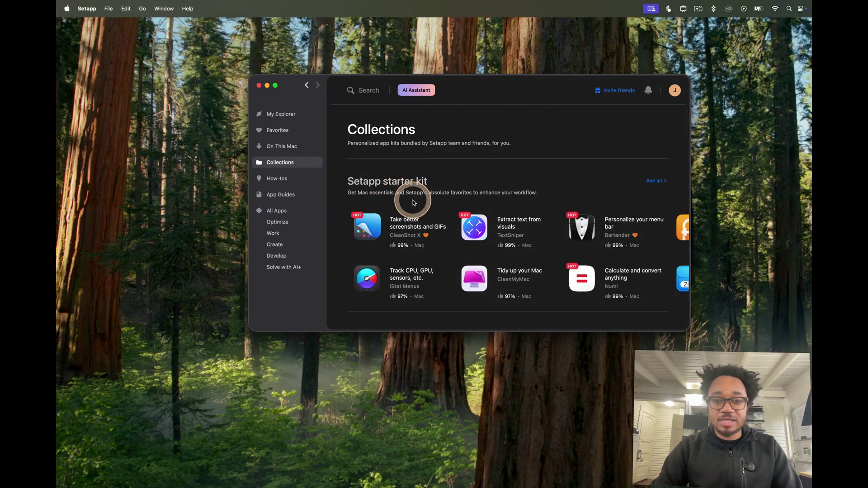
pyautogui.scroll(-5, 584, 245)
pyautogui.hscroll(10, 520, 240)
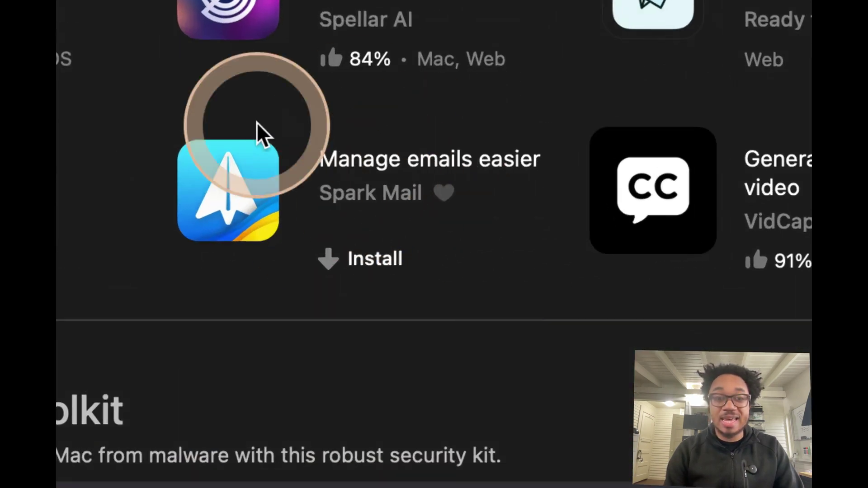
pyautogui.click(296, 163)
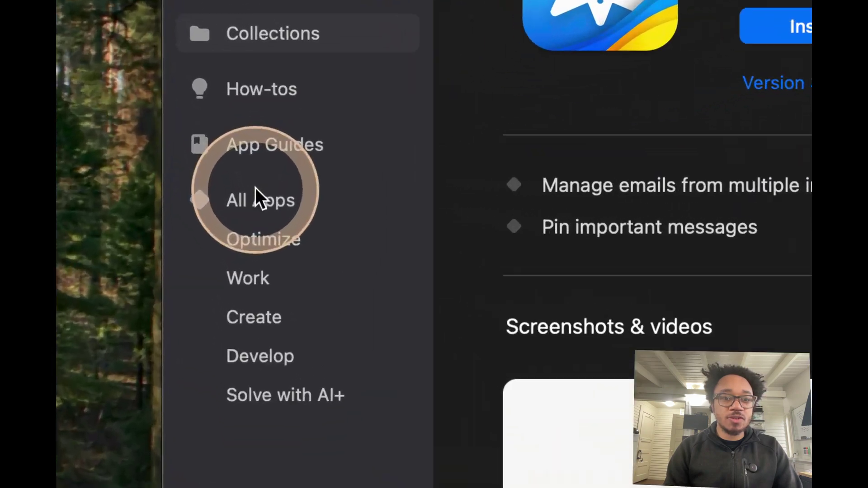
# Step: Show the Work category under All Apps and scroll its app grid down and back
pyautogui.click(272, 200)
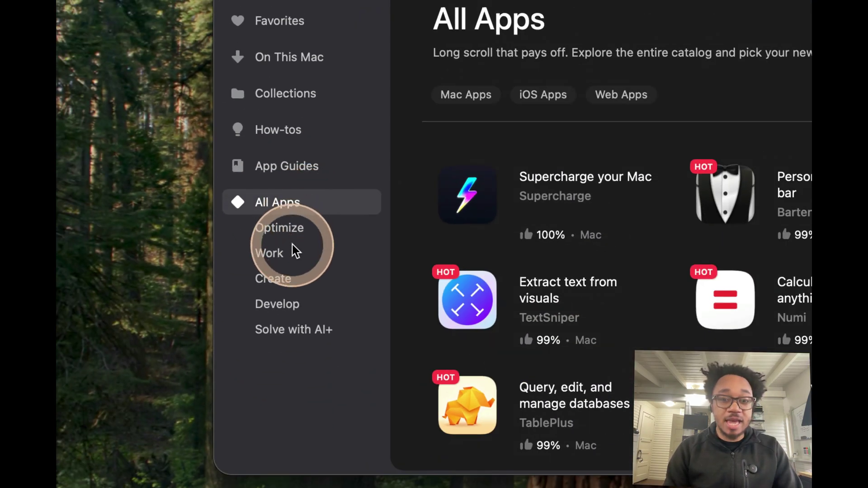
pyautogui.click(248, 278)
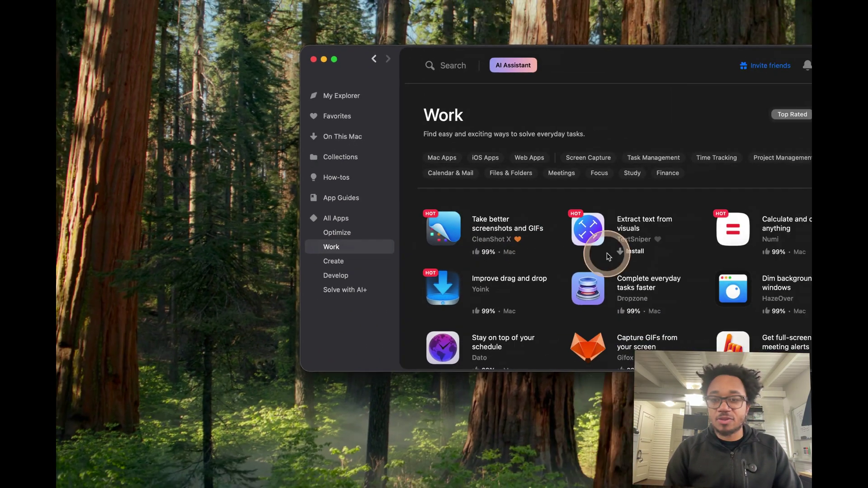
pyautogui.scroll(-10, 706, 233)
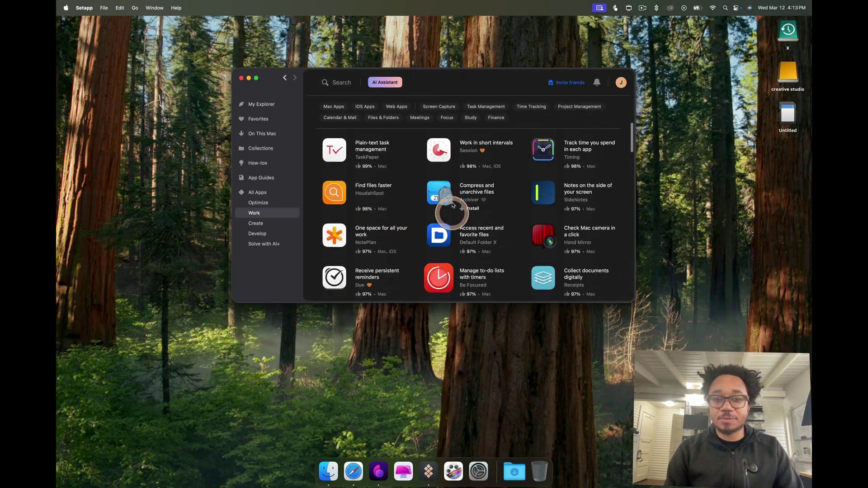
pyautogui.scroll(-15, 452, 205)
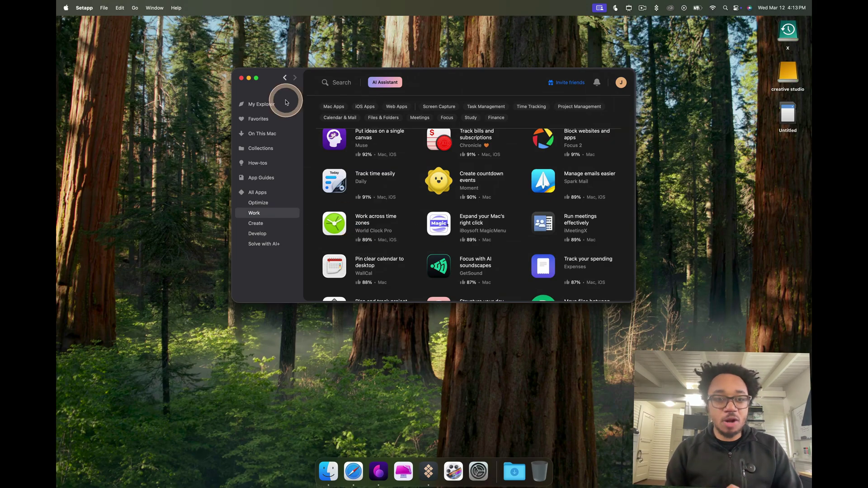
pyautogui.scroll(5, 321, 171)
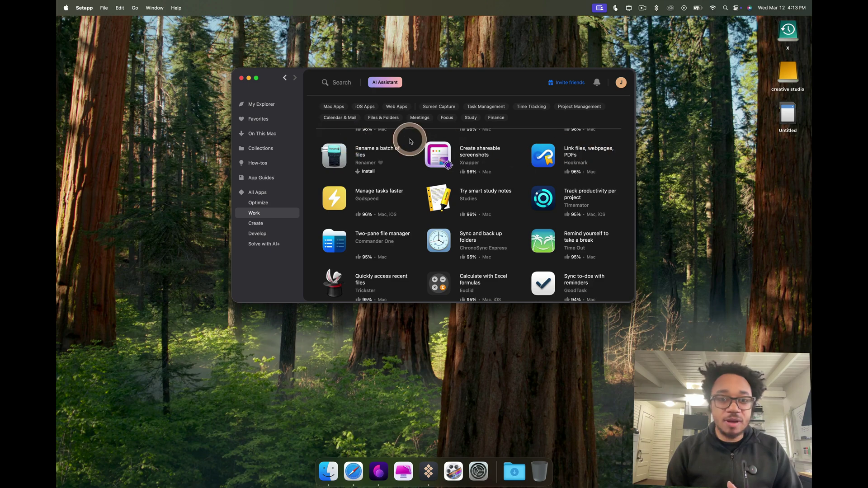
# Step: Search for 'Spark Mail' and open its app details page
pyautogui.click(346, 83)
pyautogui.write('Spark Mail')
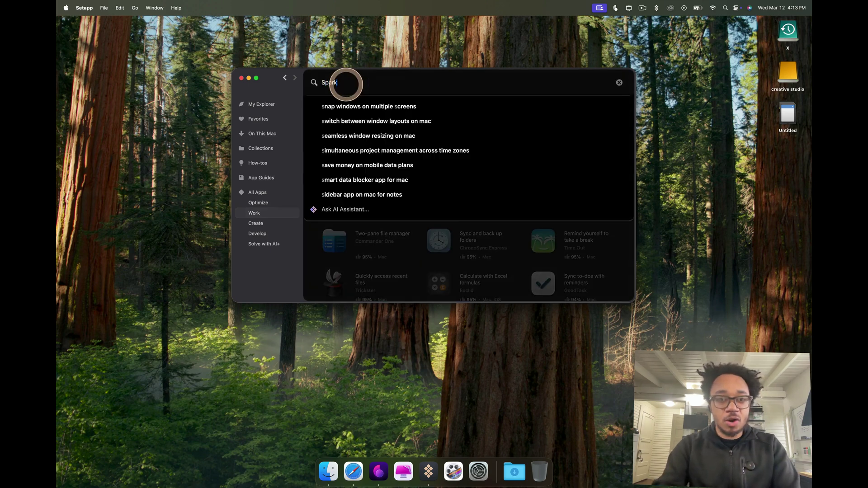
pyautogui.press('Return')
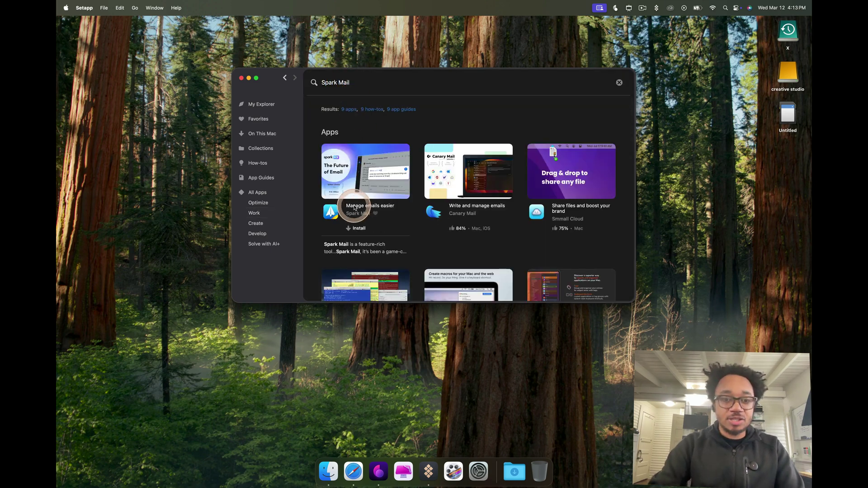
pyautogui.click(354, 208)
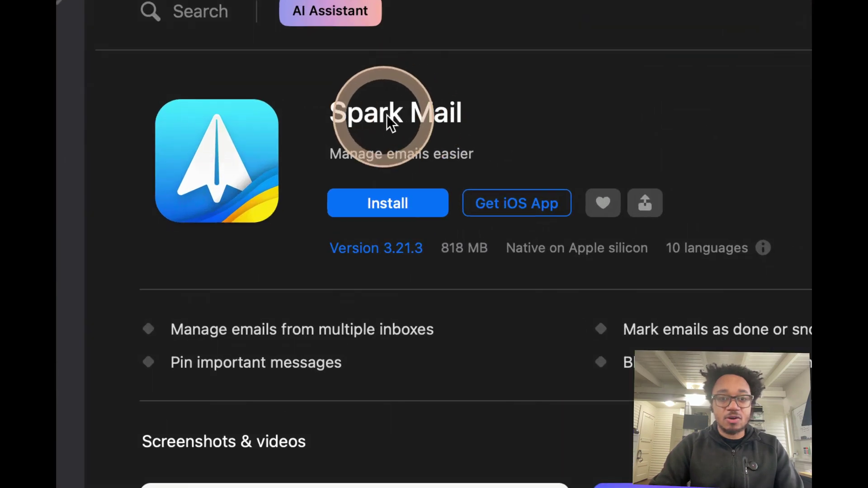
# Step: Install Spark Mail and launch it once installation finishes
pyautogui.click(386, 203)
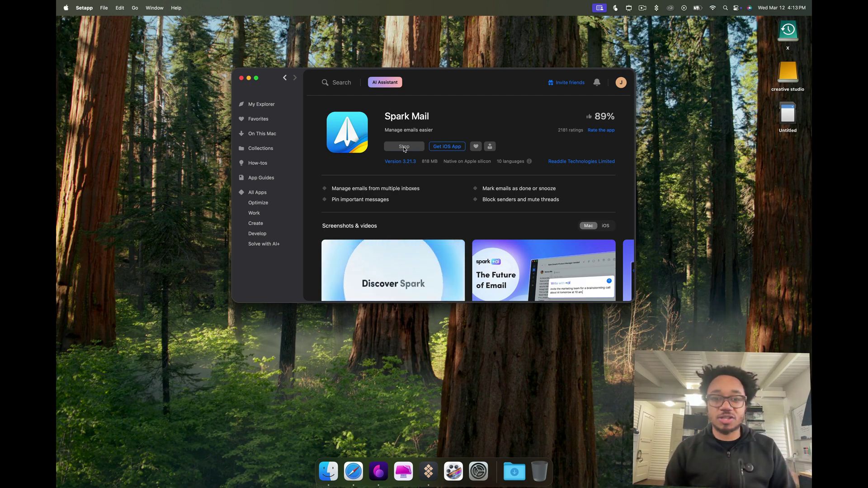
pyautogui.click(406, 146)
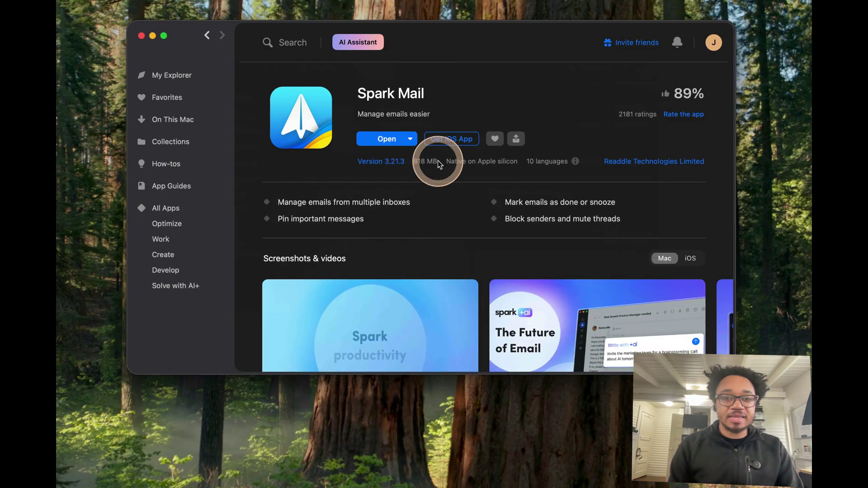
pyautogui.click(387, 138)
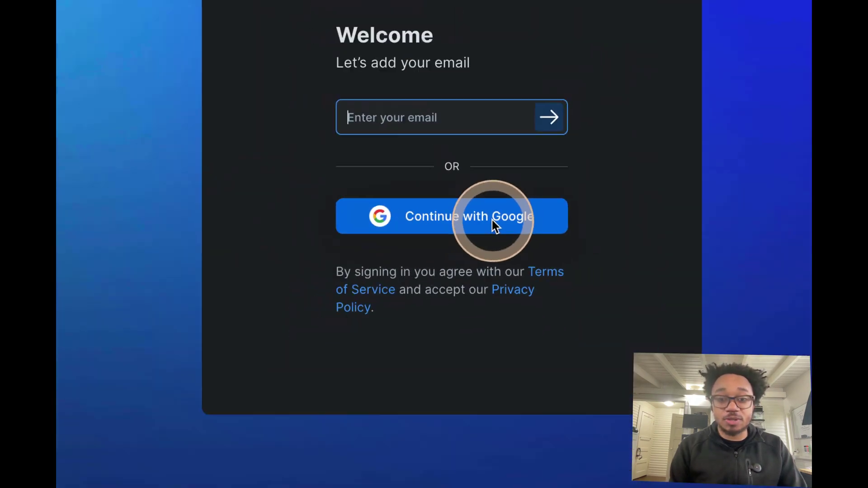
# Step: Choose Continue with Google on Spark's Welcome screen
pyautogui.click(493, 223)
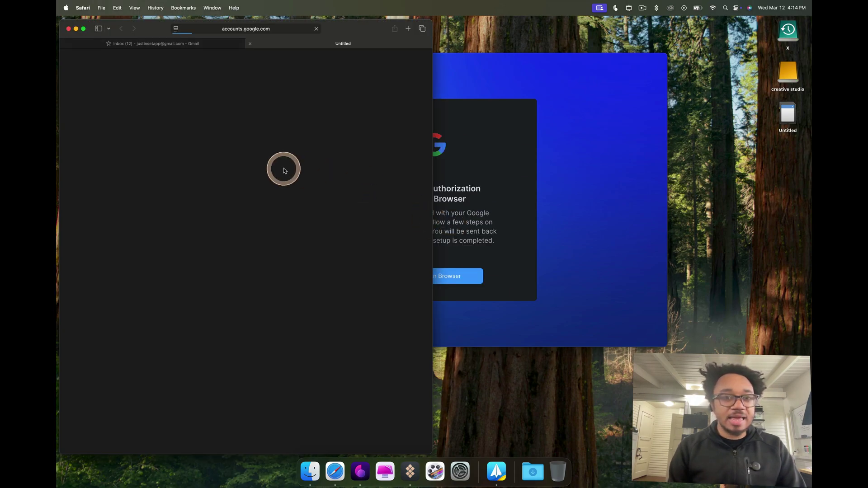
# Step: Pick the Google account, approve Spark's access, and allow Safari to open Spark Mail
pyautogui.click(197, 259)
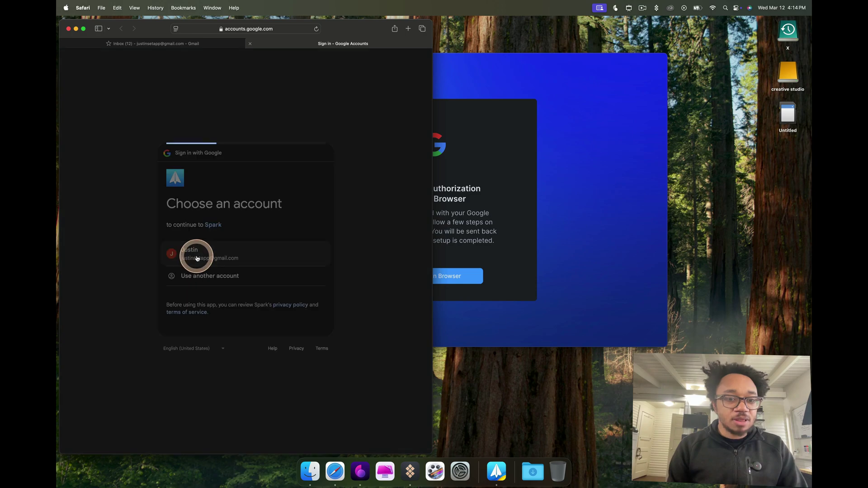
pyautogui.click(272, 320)
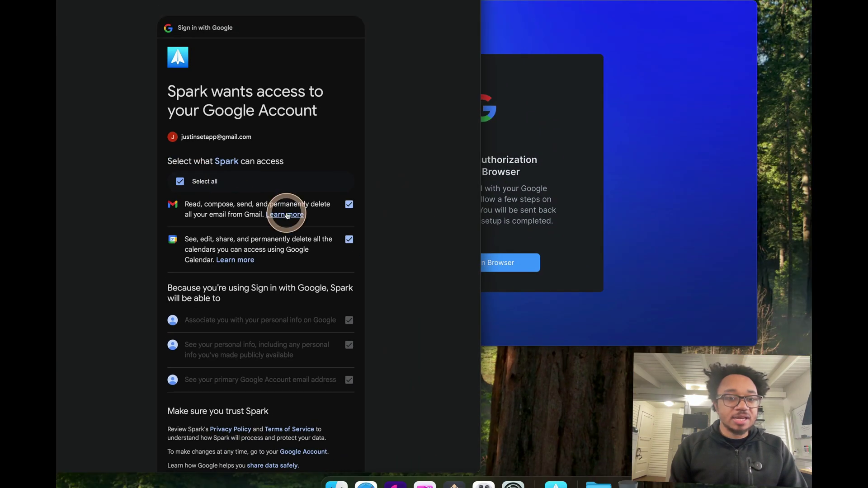
pyautogui.scroll(-3, 425, 279)
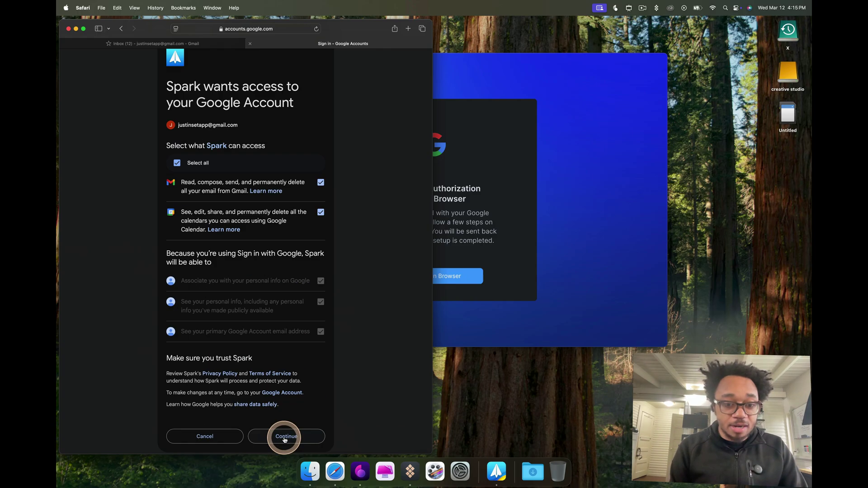
pyautogui.click(299, 461)
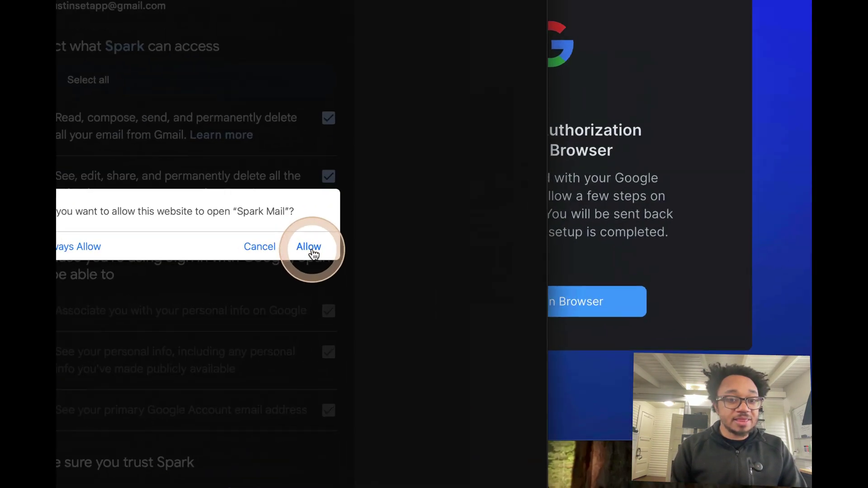
pyautogui.click(311, 248)
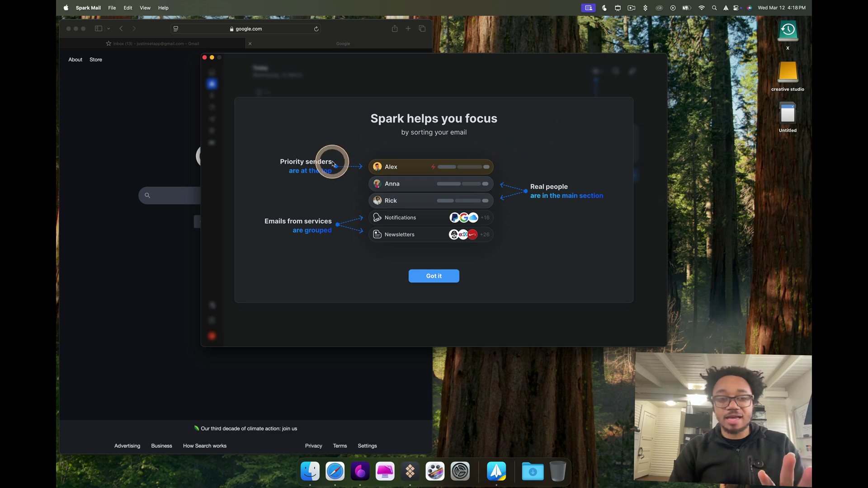
# Step: Dismiss the 'Spark helps you focus' introduction with Return
pyautogui.press('Return')
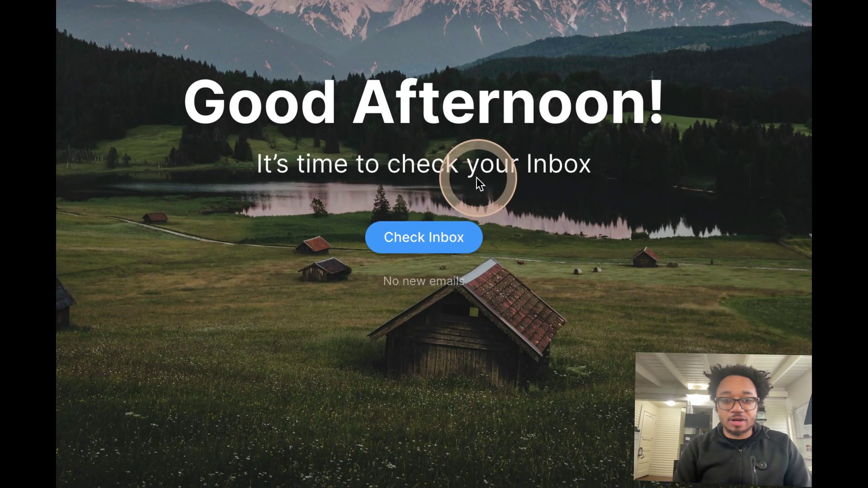
# Step: Open the inbox, mark Growth In Reverse as Done, minimize Safari, and show Done emails
pyautogui.click(449, 227)
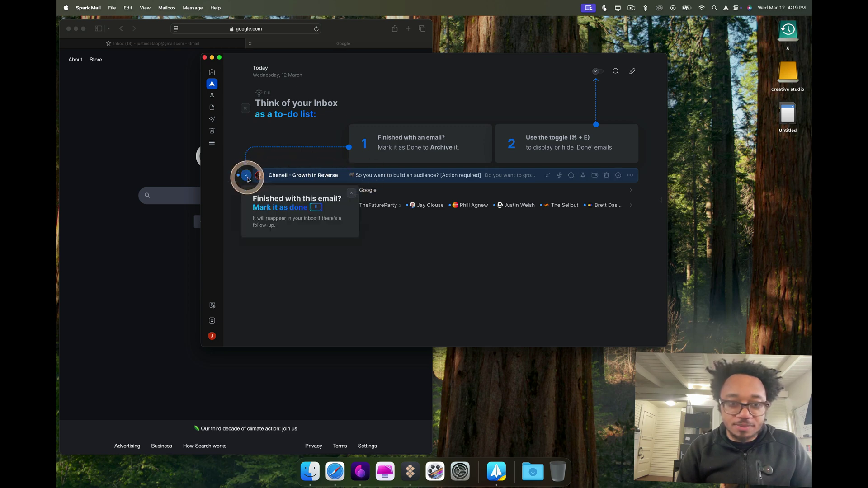
pyautogui.click(246, 176)
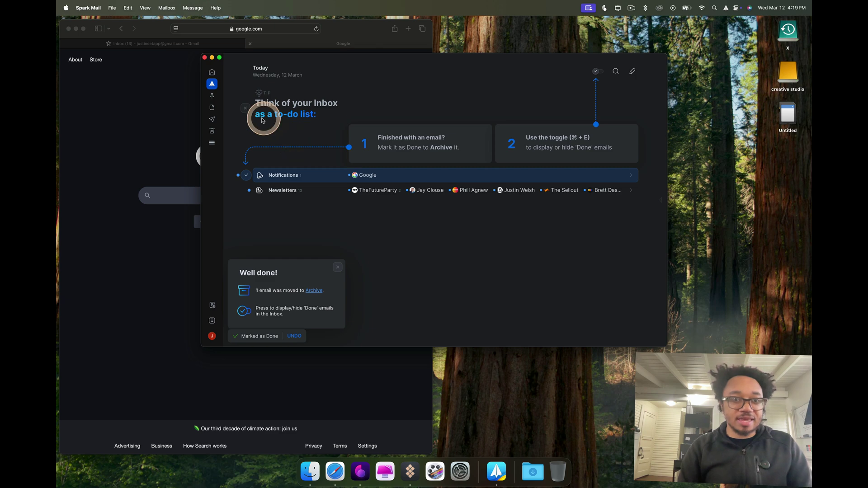
pyautogui.click(76, 29)
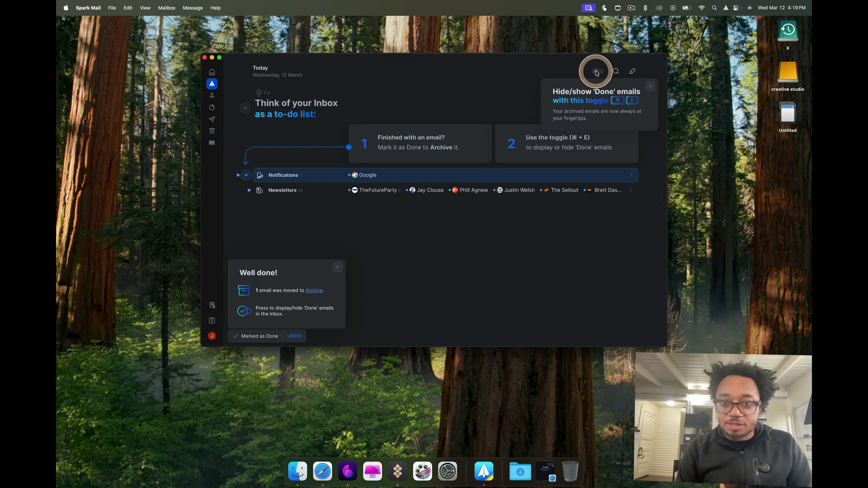
pyautogui.click(597, 72)
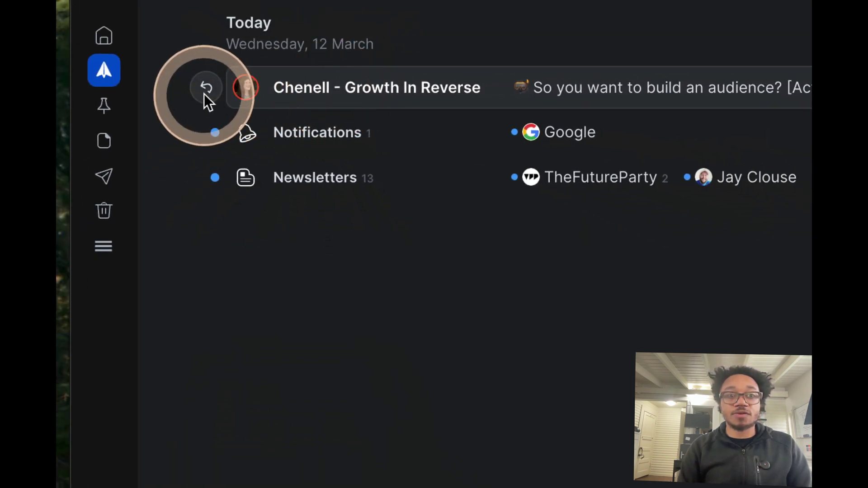
pyautogui.click(204, 94)
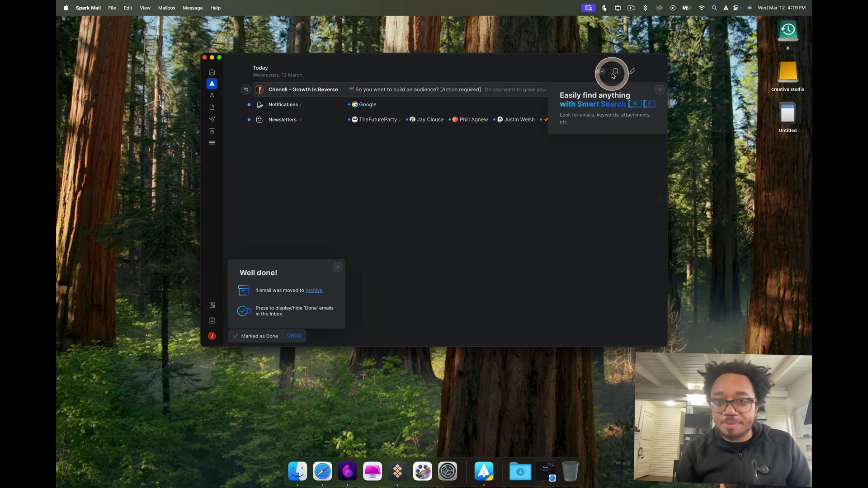
pyautogui.click(616, 73)
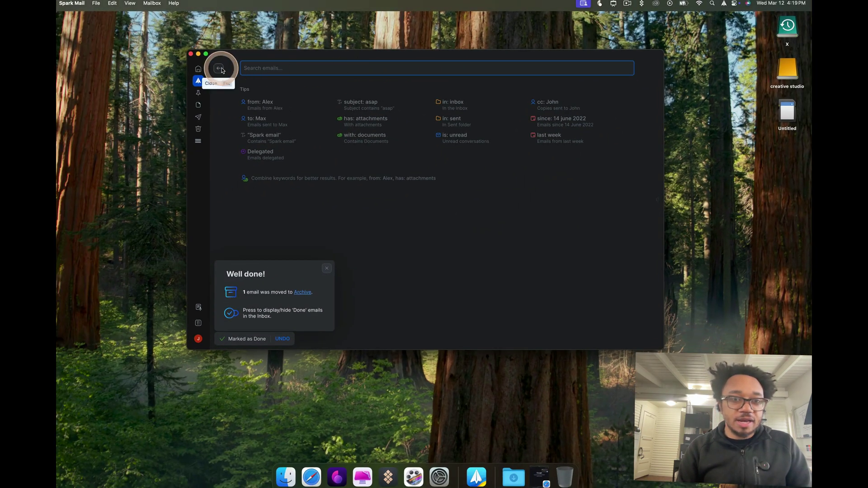
pyautogui.press('Return')
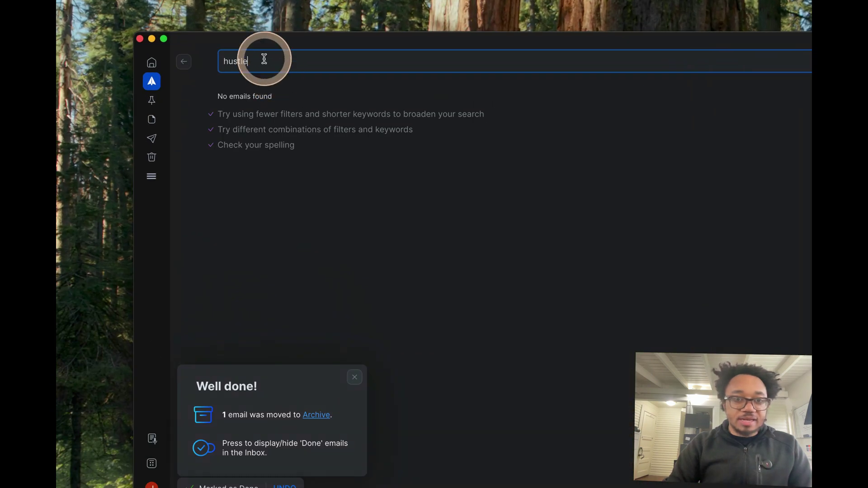
pyautogui.click(184, 61)
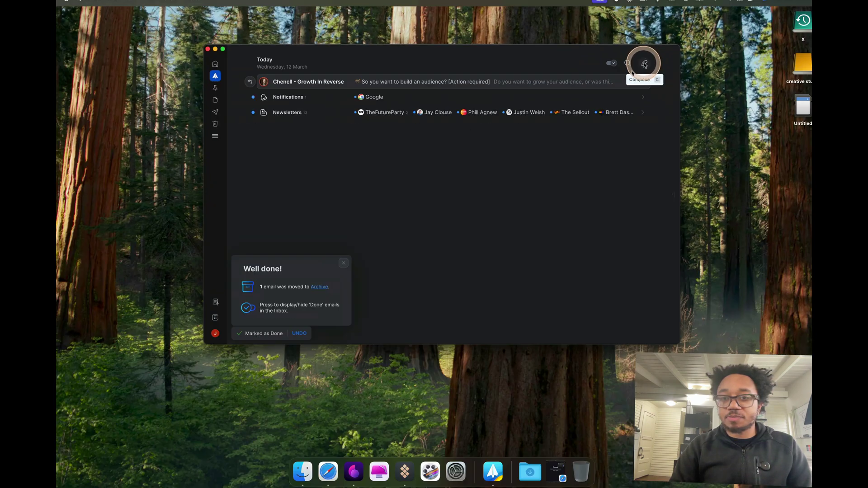
# Step: Start a new email with Spark +AI enabled, dismissing the writing-style notice
pyautogui.click(632, 72)
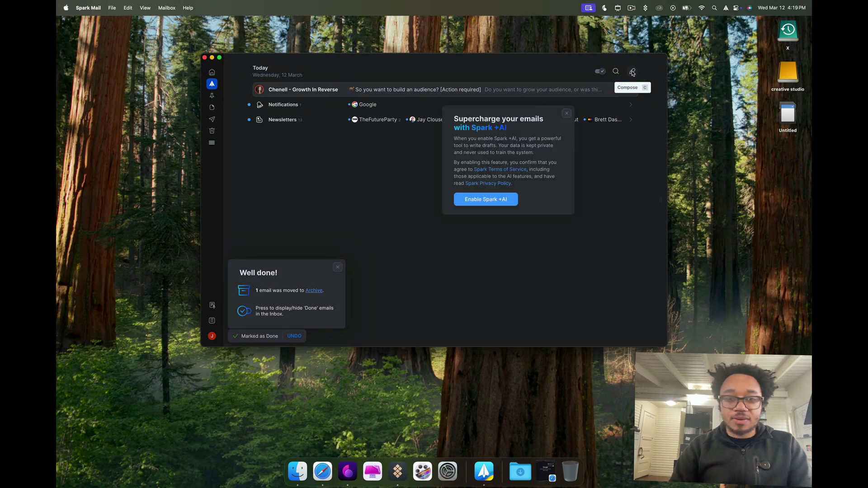
pyautogui.click(632, 73)
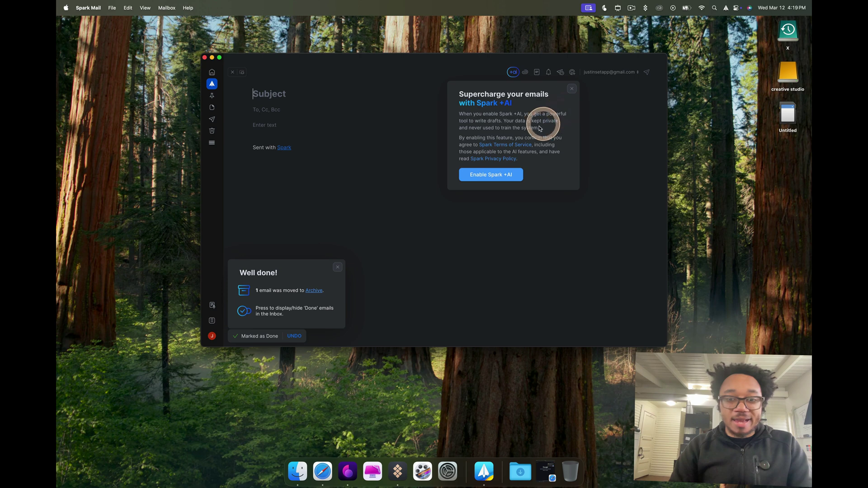
pyautogui.click(494, 175)
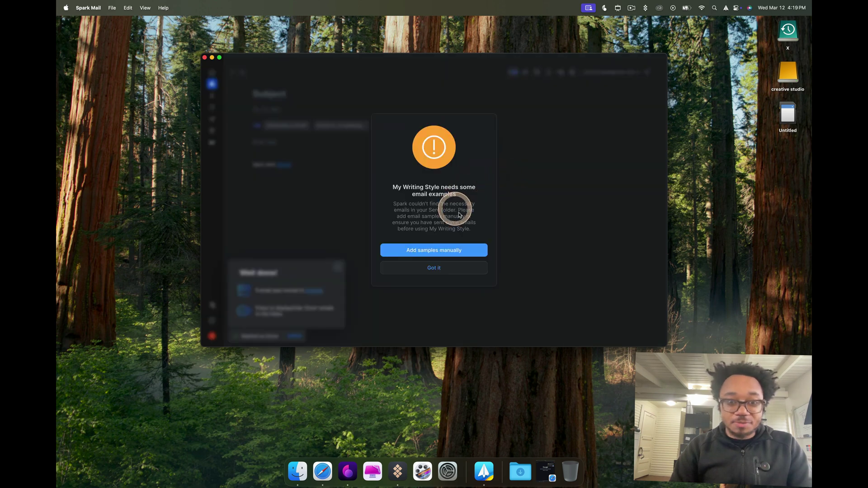
pyautogui.click(441, 267)
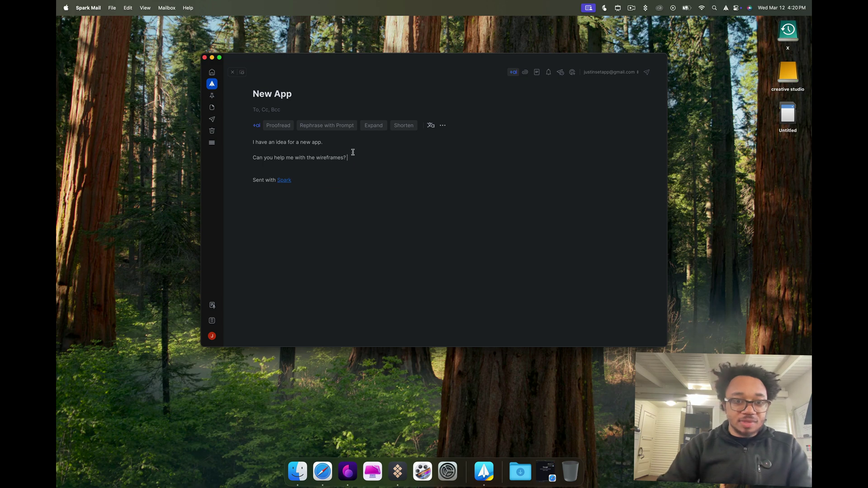
# Step: Select the New App draft's body text for AI editing
pyautogui.moveTo(354, 157); pyautogui.dragTo(239, 133)
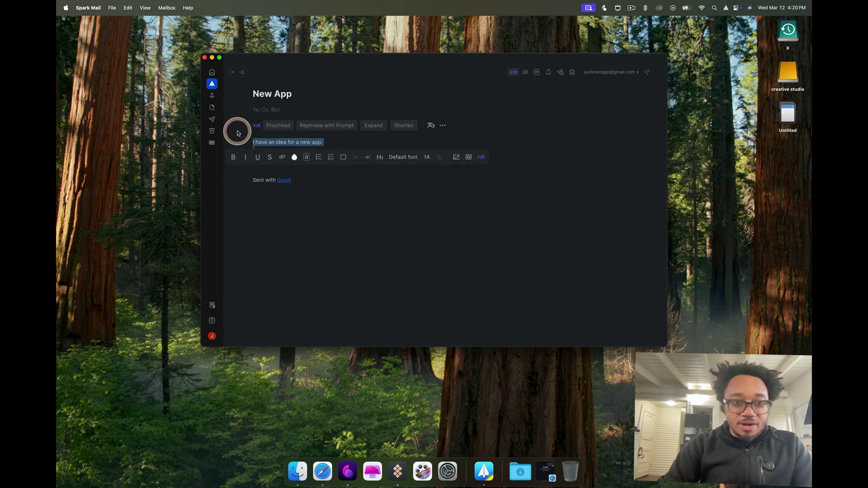
pyautogui.click(260, 136)
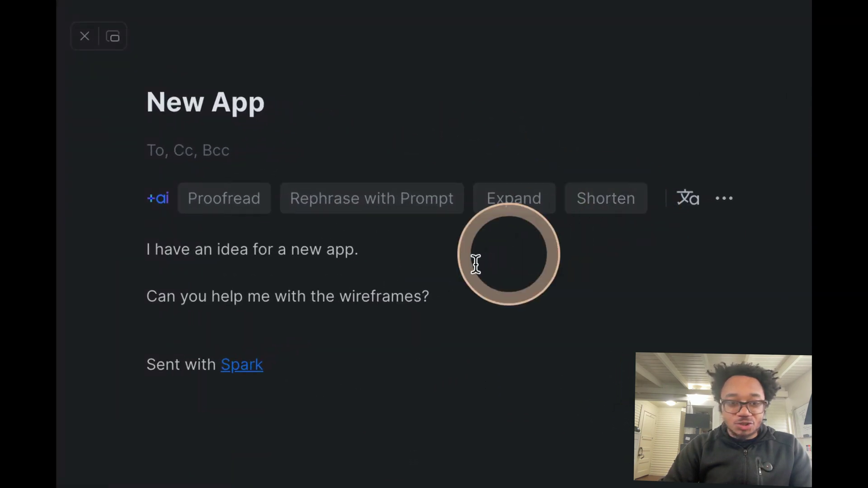
pyautogui.click(476, 270)
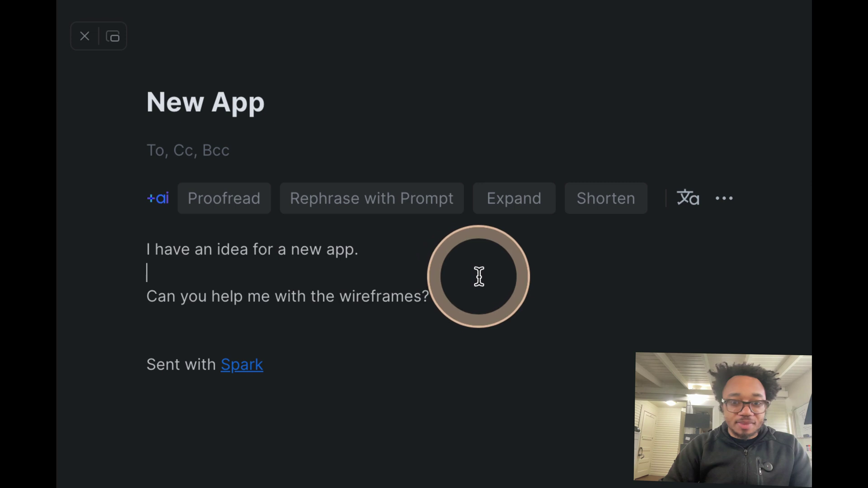
pyautogui.press('Up')
pyautogui.hotkey('shift', 'End')
pyautogui.press('Right')
pyautogui.hotkey('shift', 'Home')
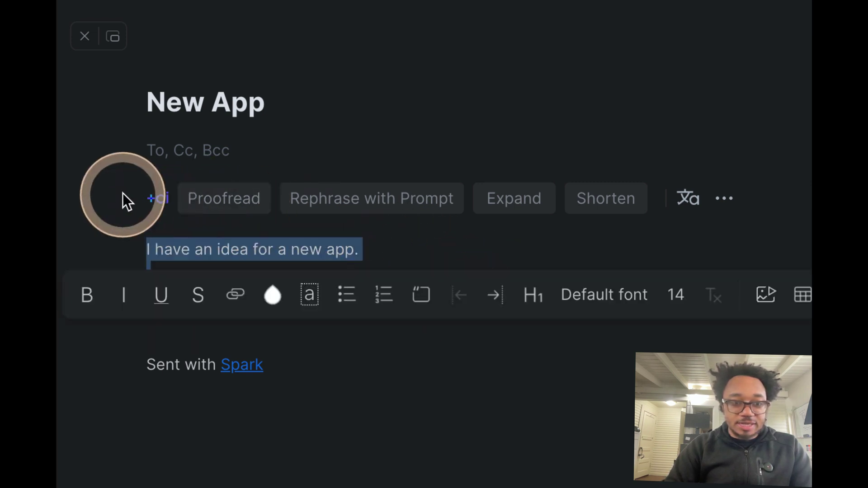
# Step: Expand the selected body with +AI into a longer wireframe request
pyautogui.click(525, 208)
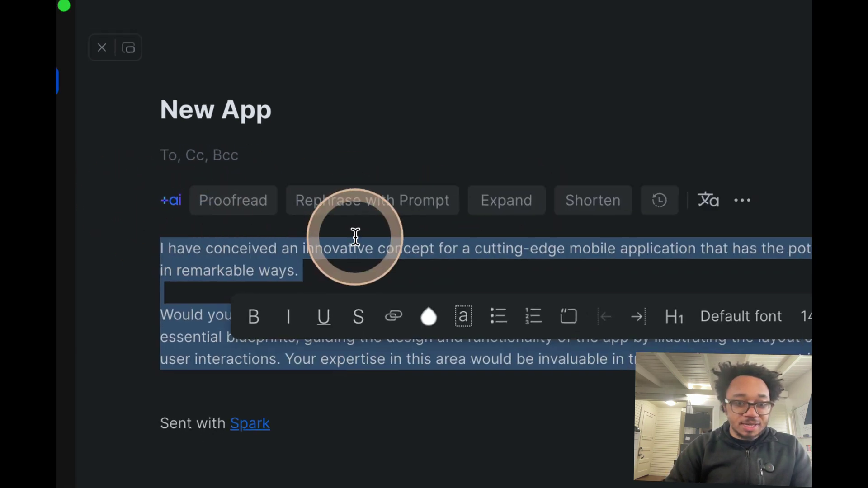
pyautogui.click(372, 271)
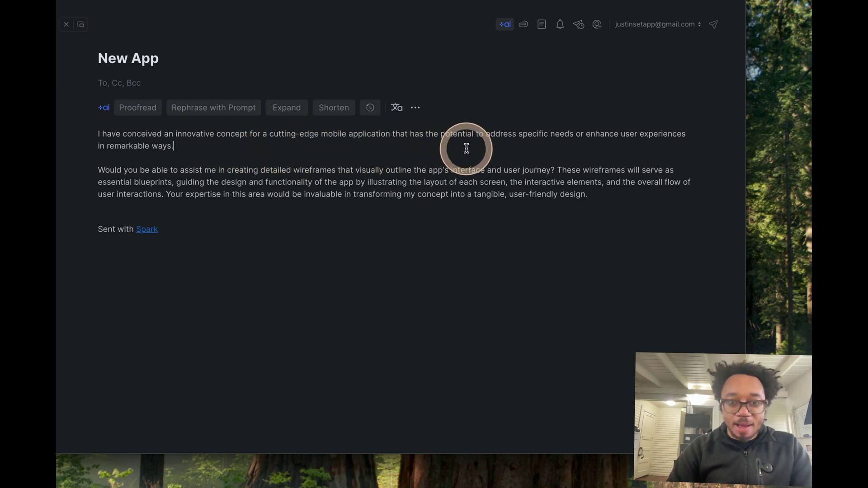
pyautogui.click(420, 169)
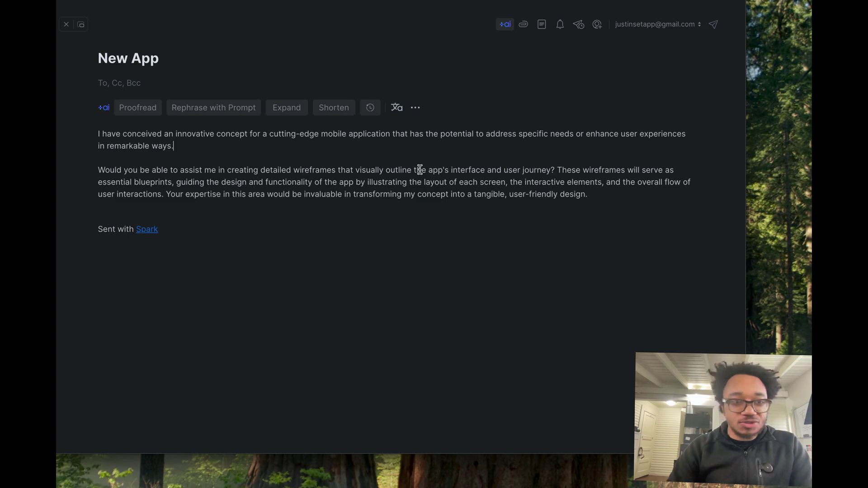
pyautogui.click(401, 155)
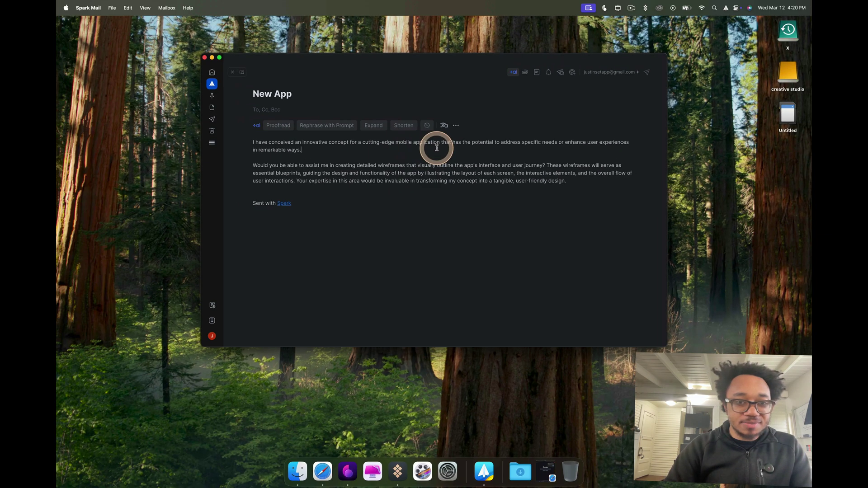
# Step: Delete the New App draft without saving it
pyautogui.click(236, 71)
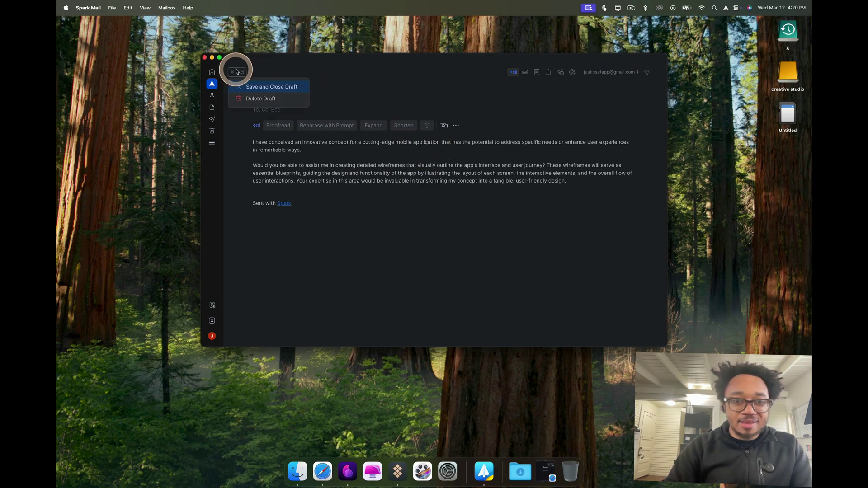
pyautogui.click(252, 100)
pyautogui.click(368, 68)
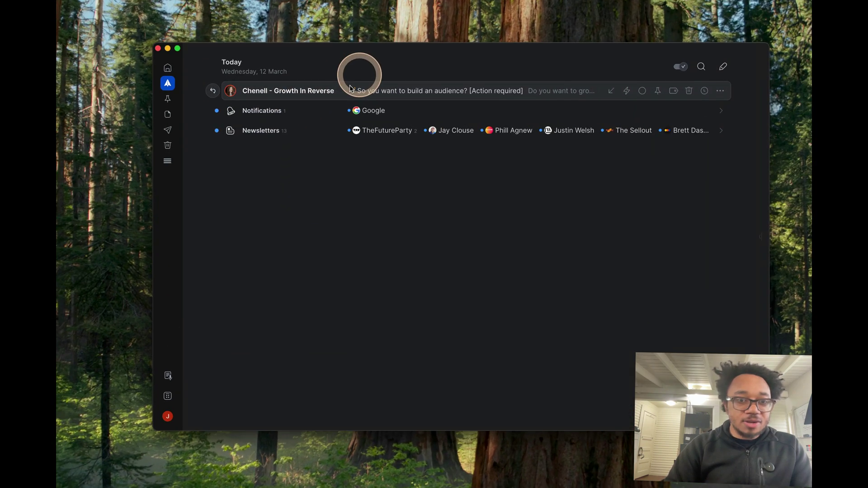
# Step: Open the 'Welcome to TheFutureParty' email in the Newsletters category and read it through
pyautogui.click(310, 132)
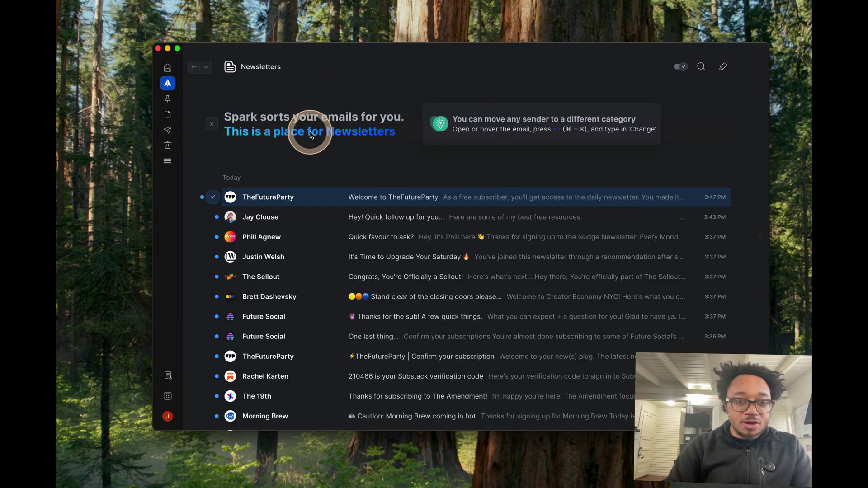
pyautogui.scroll(-1, 330, 234)
pyautogui.scroll(2, 329, 235)
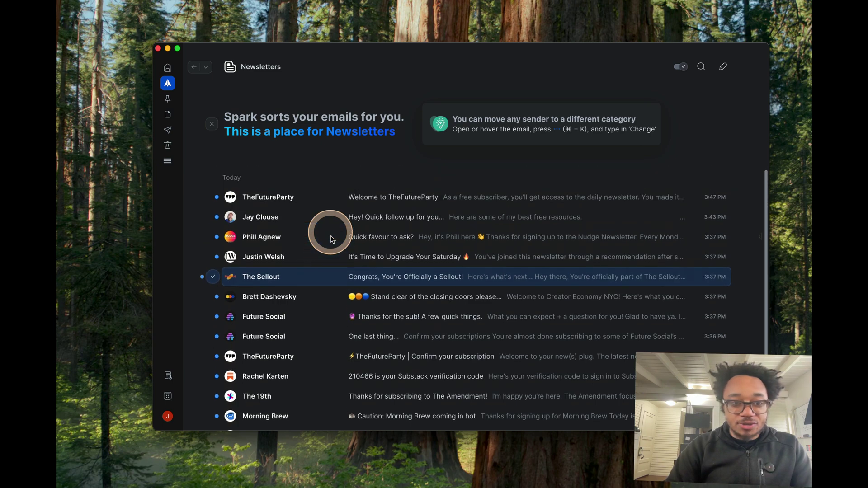
pyautogui.click(306, 200)
pyautogui.scroll(-10, 402, 210)
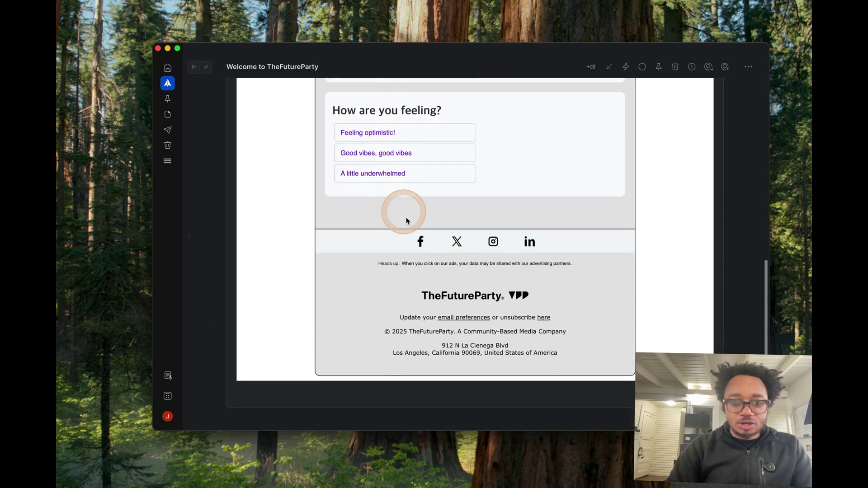
pyautogui.scroll(15, 406, 221)
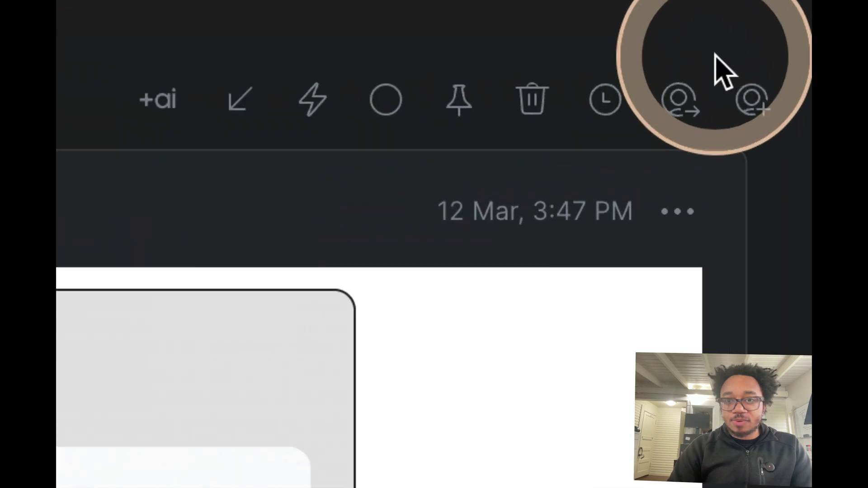
# Step: Snooze TheFutureParty welcome email until This Evening at 8:00 PM
pyautogui.moveTo(692, 67)
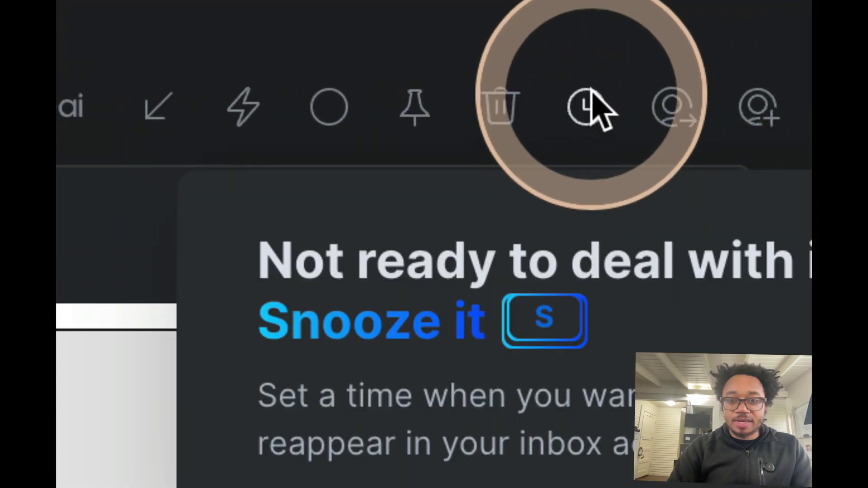
pyautogui.click(590, 98)
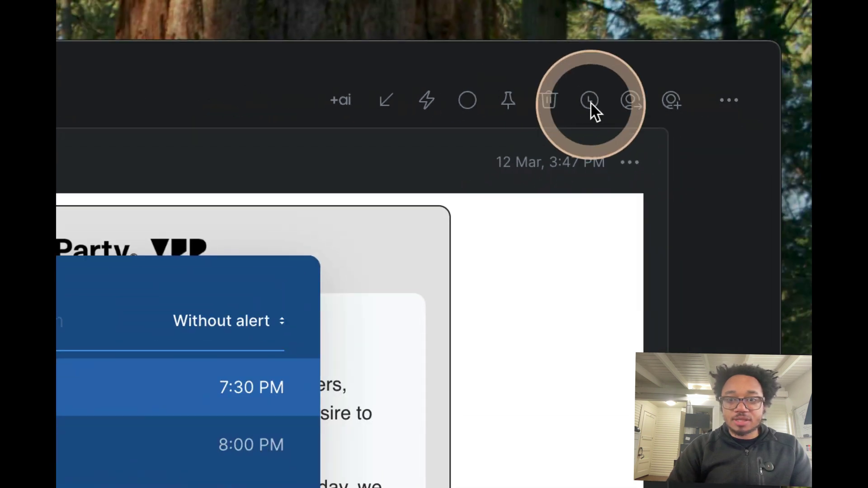
pyautogui.press('Escape')
pyautogui.click(591, 103)
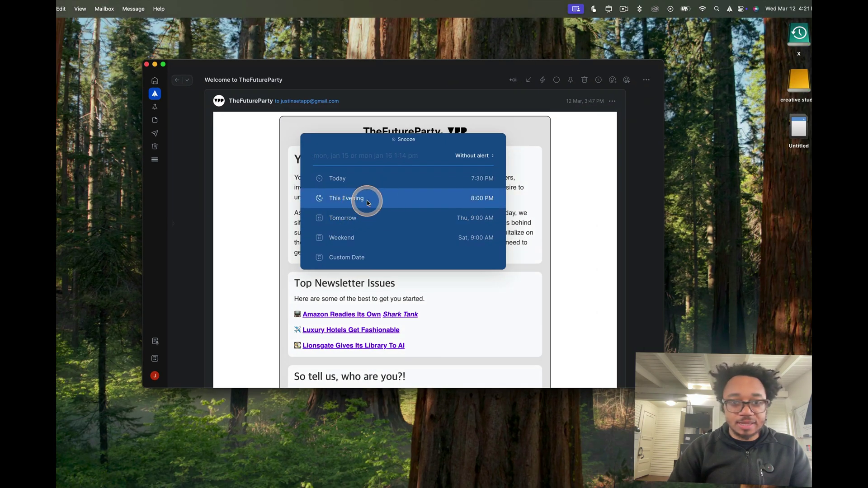
pyautogui.click(367, 199)
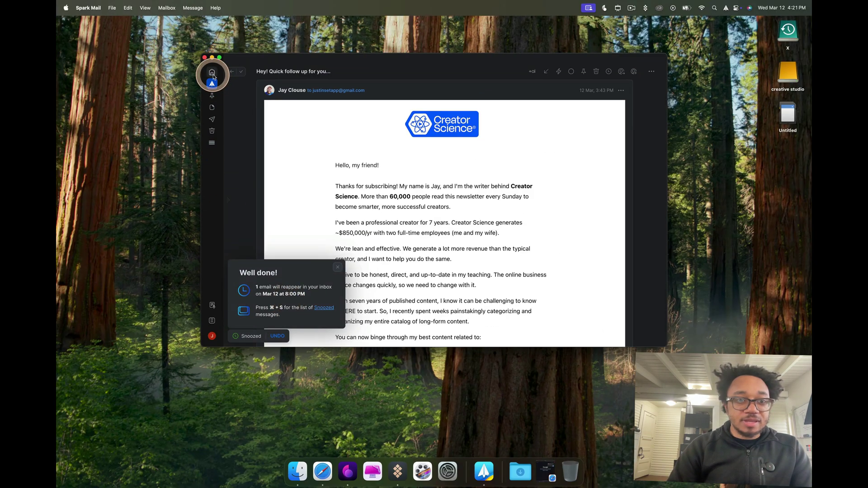
# Step: Mark all Today emails as done, then pin the Creator Science email from Newsletters
pyautogui.click(213, 74)
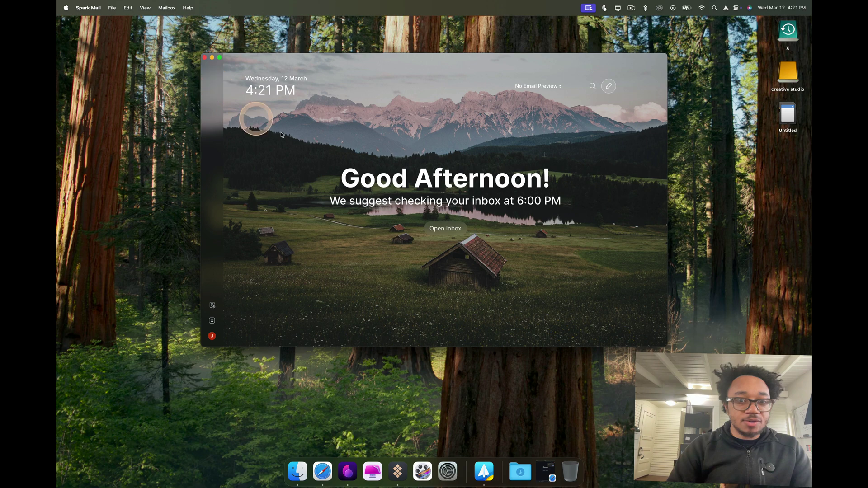
pyautogui.click(446, 230)
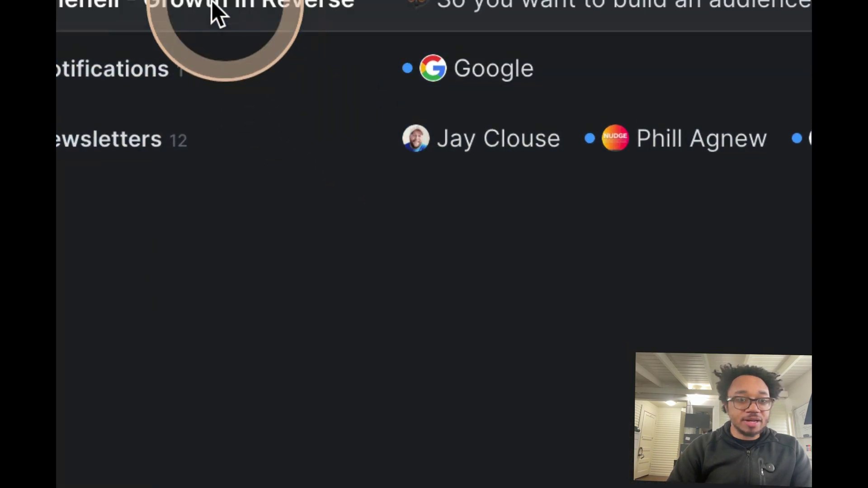
pyautogui.moveTo(244, 72)
pyautogui.click(220, 121)
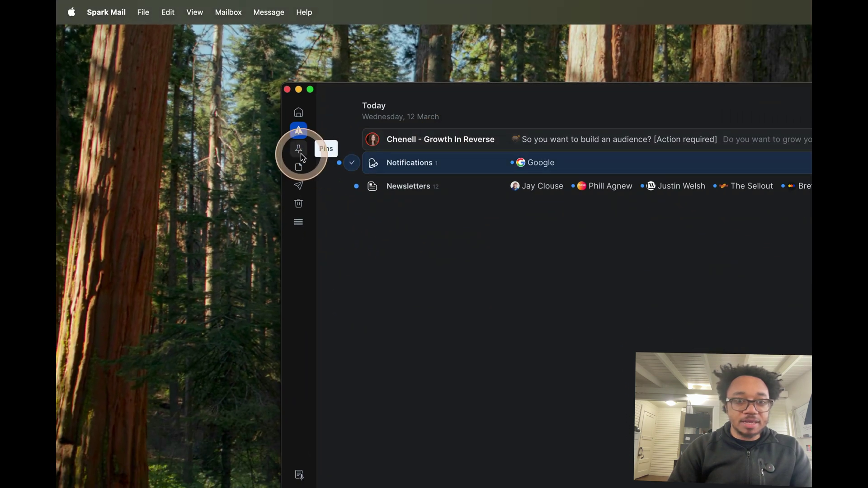
pyautogui.click(468, 189)
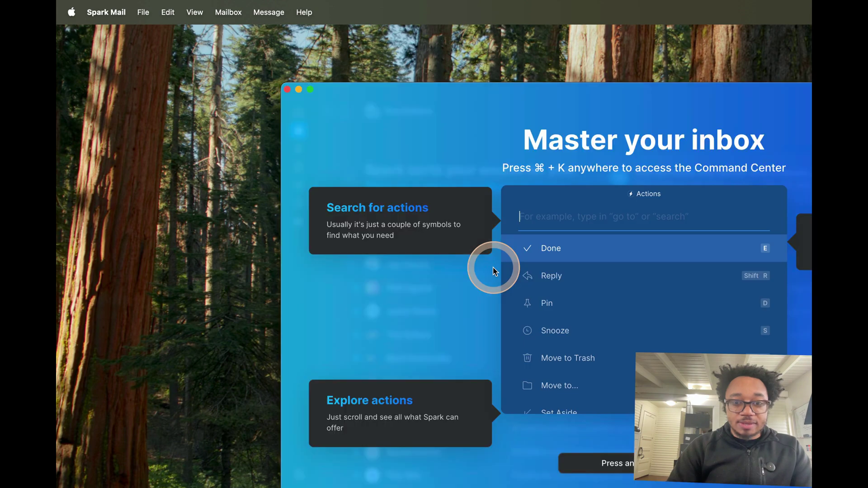
pyautogui.click(555, 303)
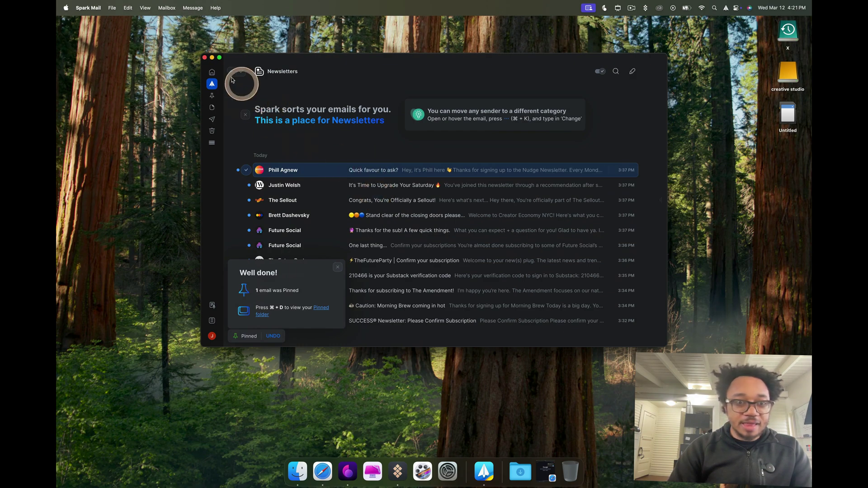
# Step: Review the Pins folder, return to the Hello Setapp! draft on Home, then switch to Setapp
pyautogui.click(212, 95)
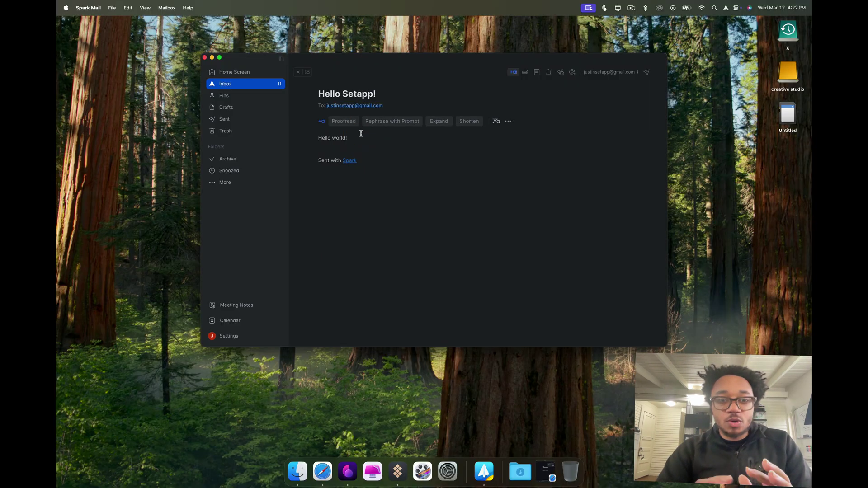
pyautogui.click(235, 77)
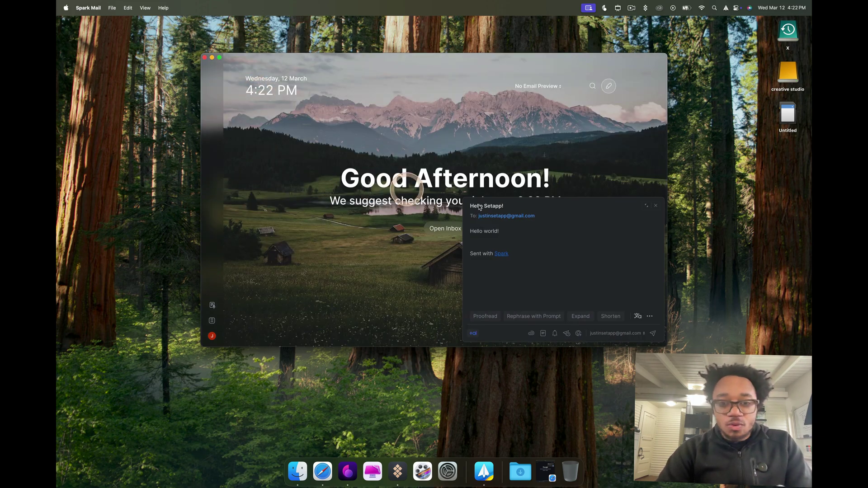
pyautogui.click(656, 206)
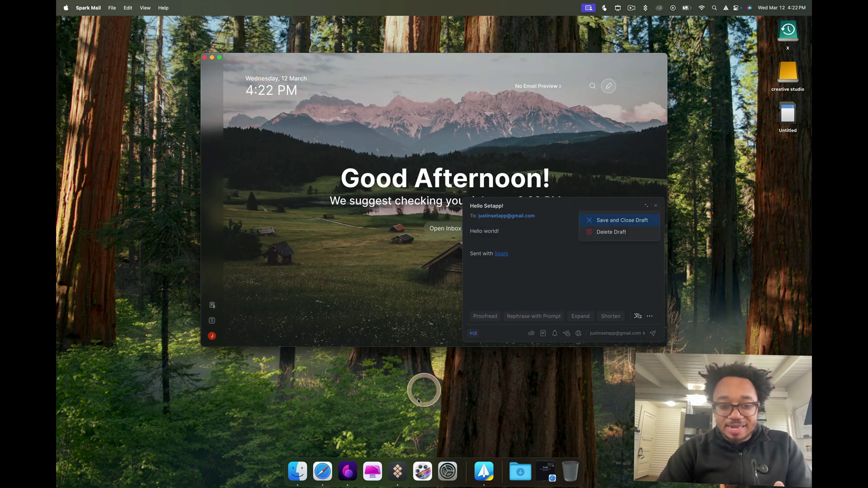
pyautogui.click(390, 475)
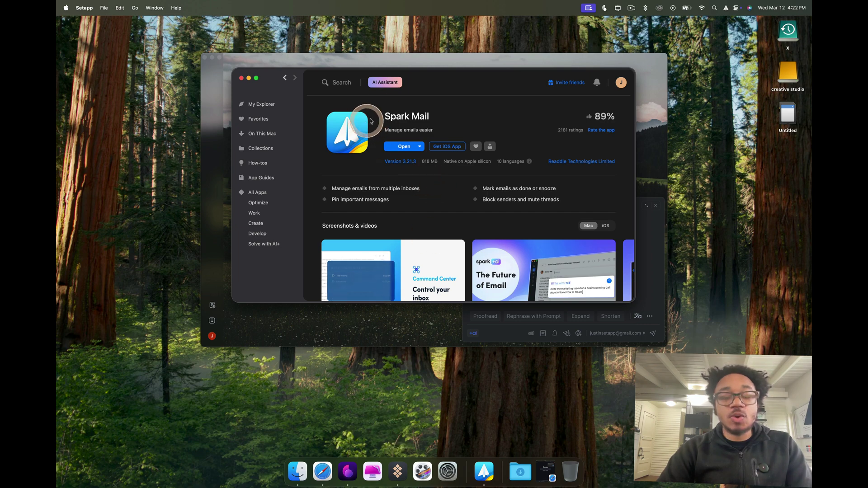